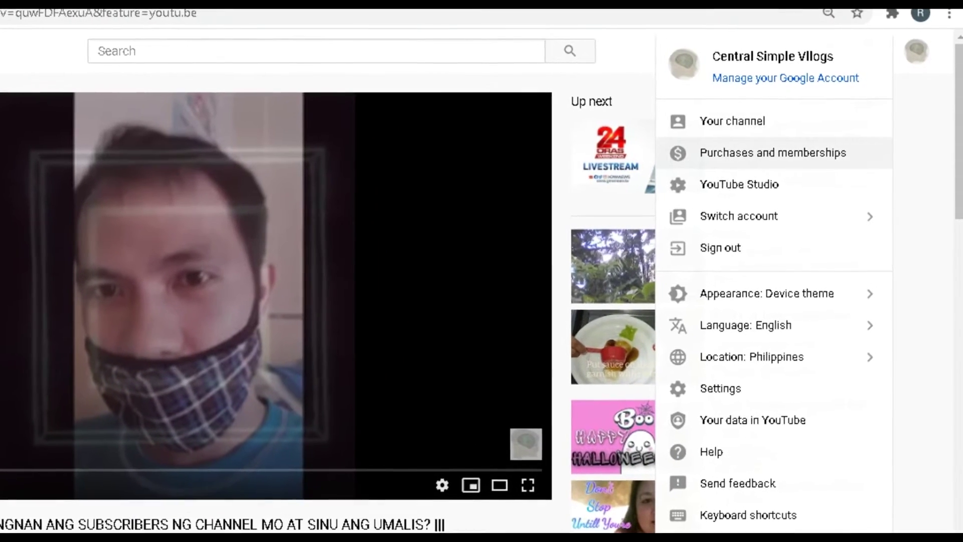
Open the channel in YouTube Studio and scroll the dashboard to the Recent subscribers card
left_click(727, 187)
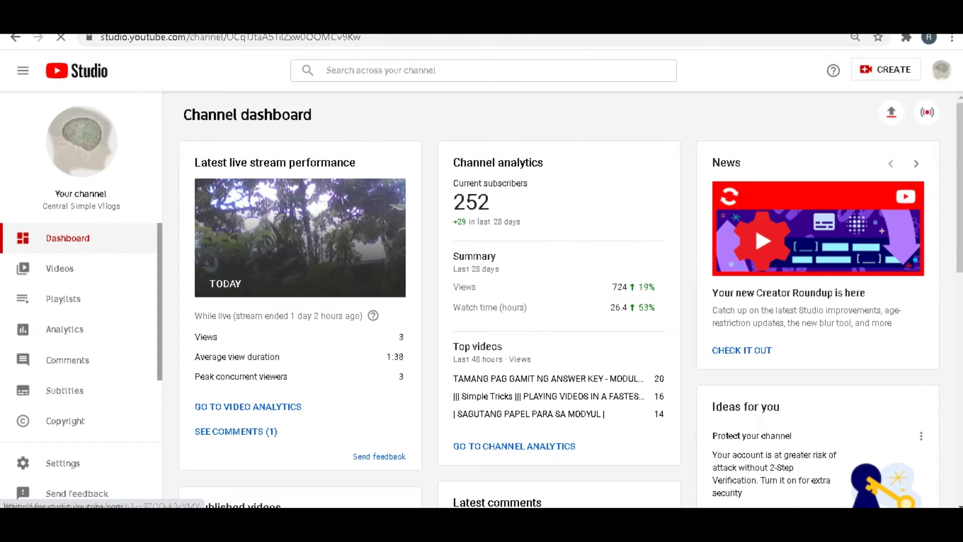
scroll(481, 300, "down", 1)
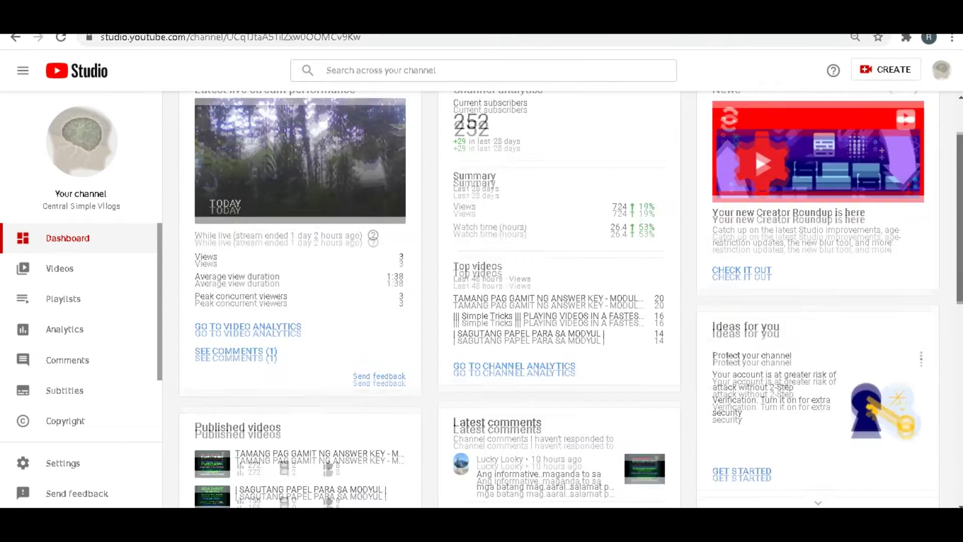
scroll(481, 301, "down", 1)
scroll(482, 301, "down", 1)
scroll(482, 301, "down", 1)
scroll(481, 301, "down", 2)
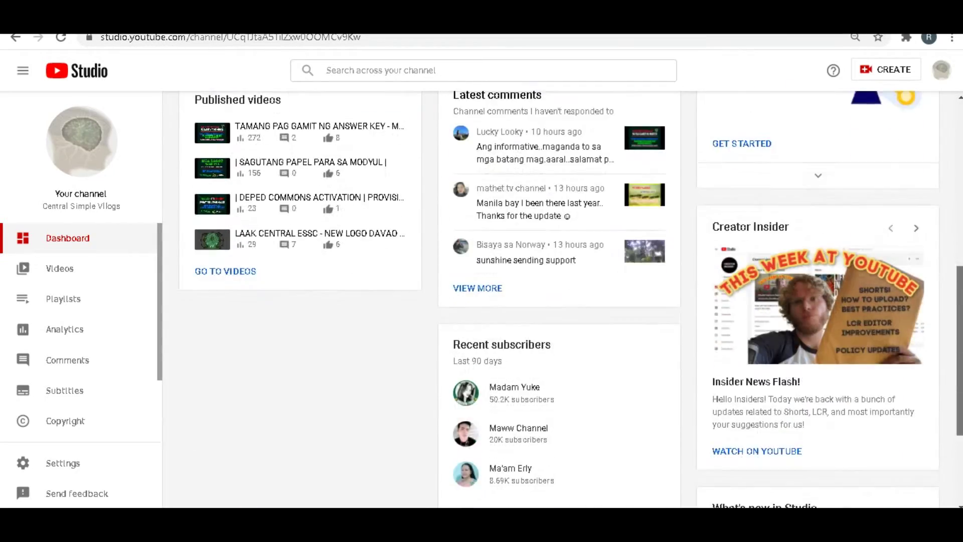
scroll(481, 301, "down", 1)
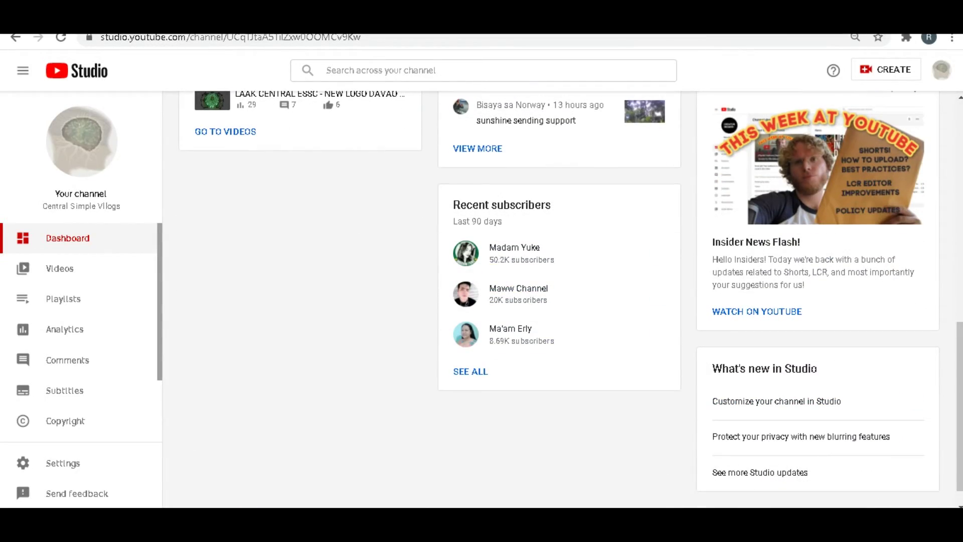
left_click_drag(472, 205, 535, 205)
left_click(551, 205)
Open the full subscribers list and sort it by Date subscribed, newest first
left_click(470, 371)
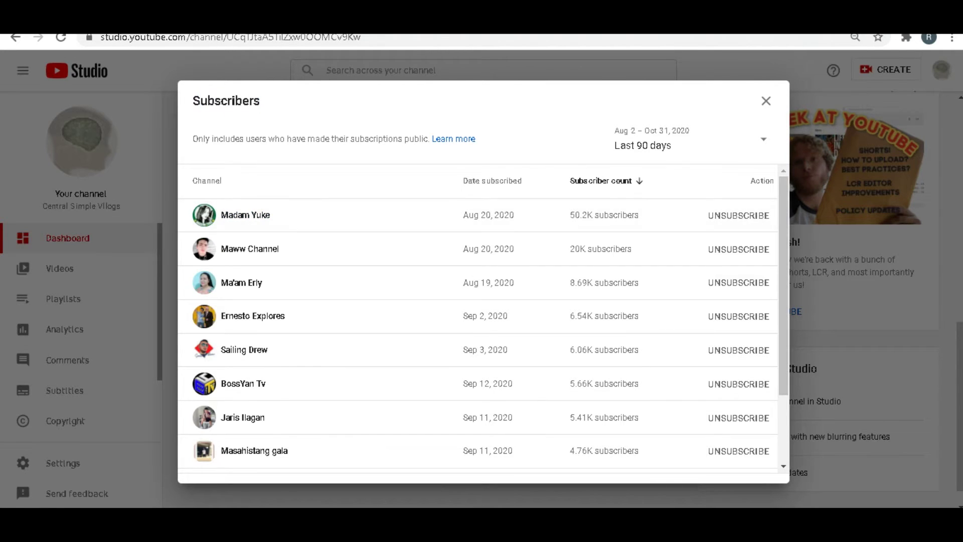
left_click(493, 181)
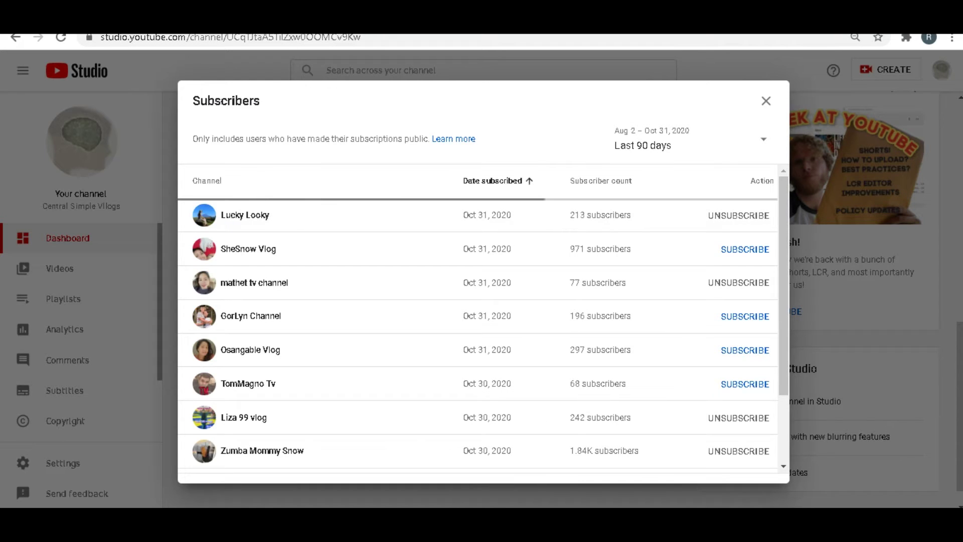
left_click(493, 180)
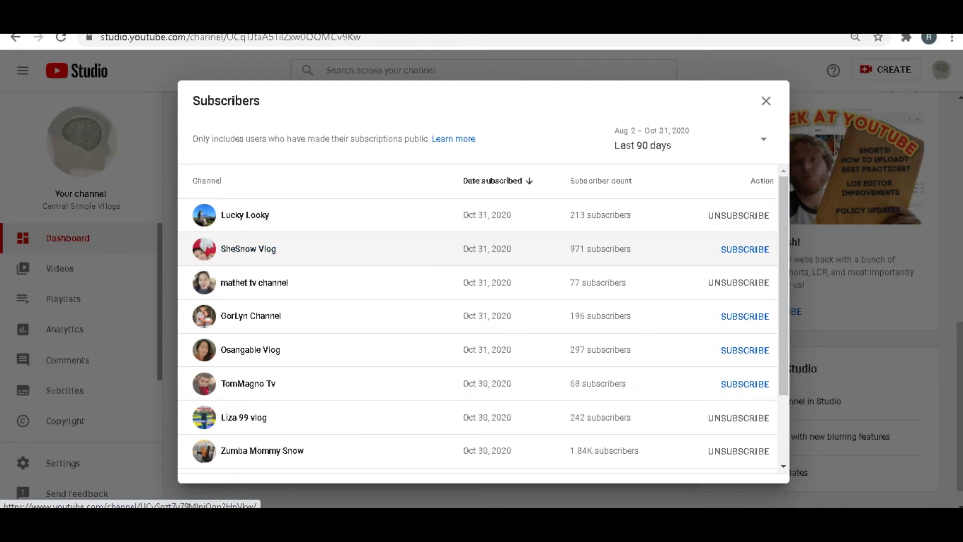
Subscribe back to SheSnow Vlog, GorLyn Channel, Osangable Vlog and TomMagno Tv
left_click(744, 248)
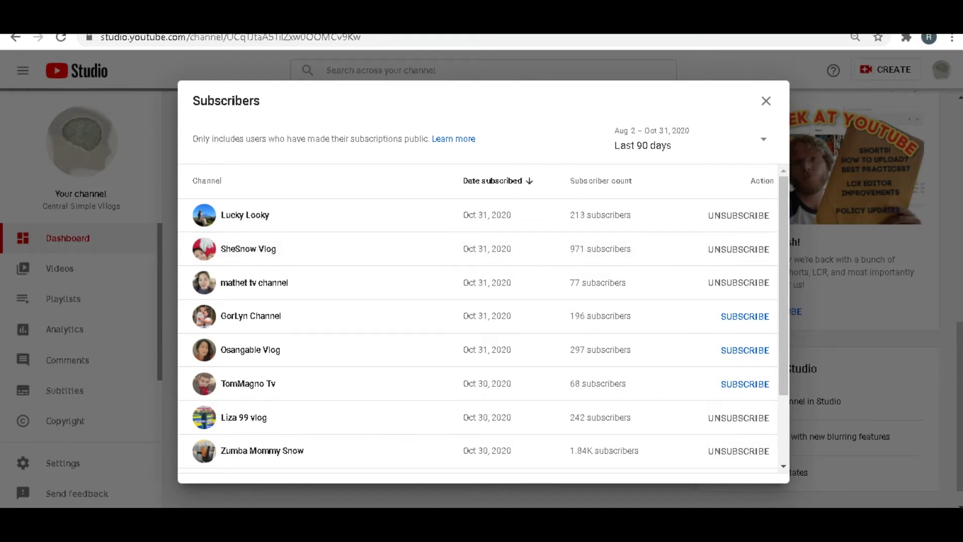
scroll(741, 316, "down", 1)
left_click(740, 287)
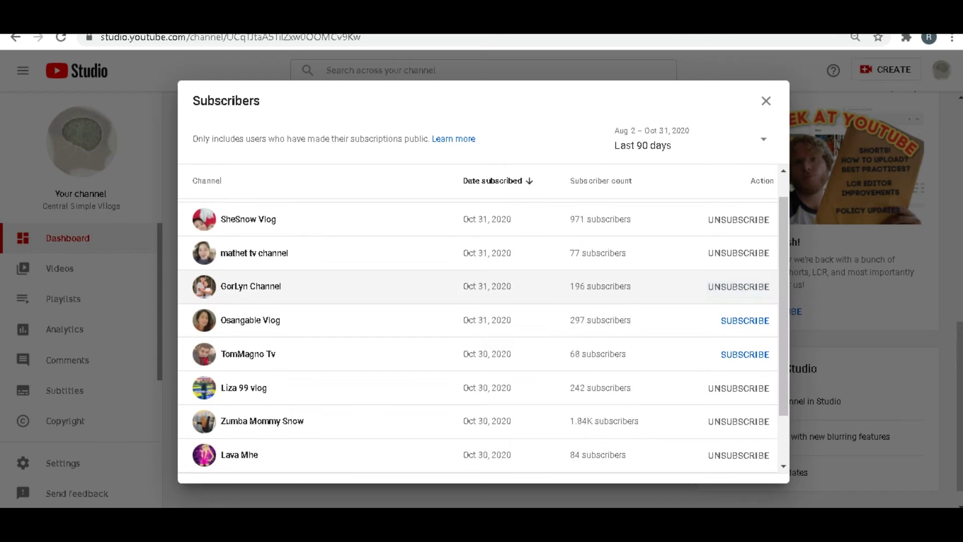
left_click(744, 320)
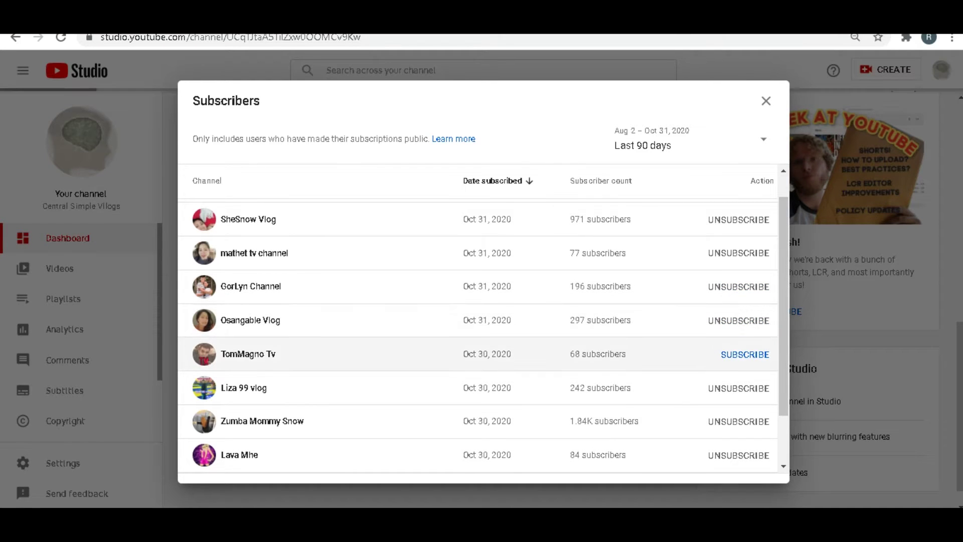
left_click(744, 353)
scroll(482, 331, "down", 2)
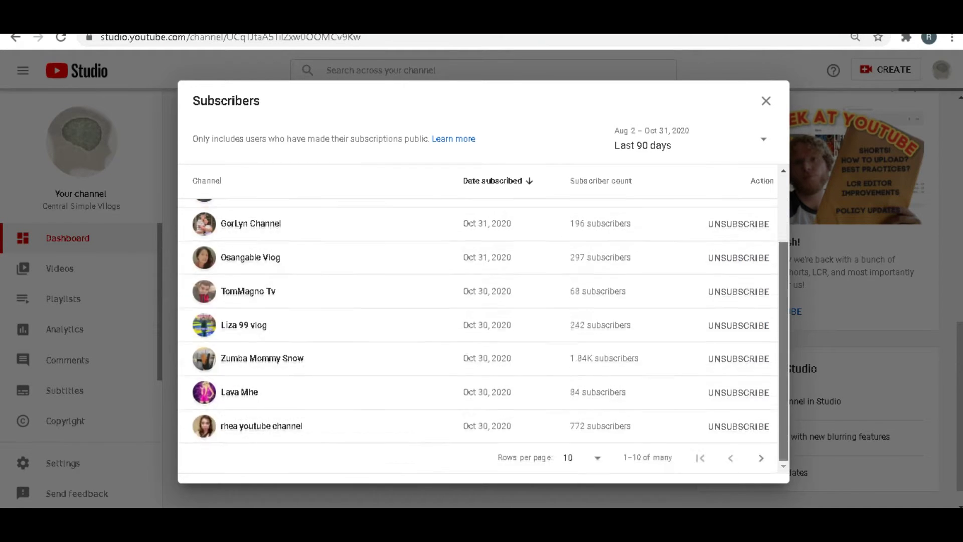
left_click(760, 457)
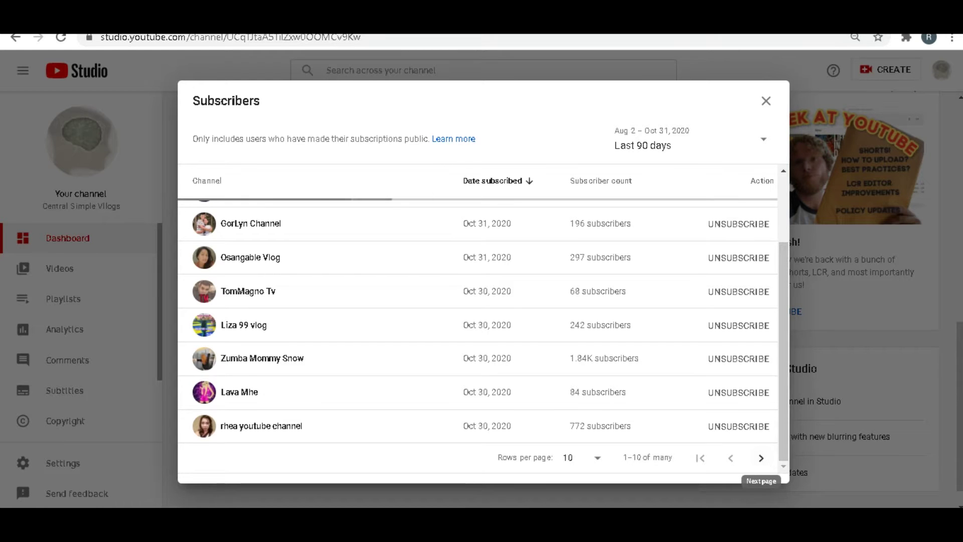
scroll(481, 339, "down", 3)
Subscribe back to Team Seguera, J Beatz, Llavore Team, brixyplayz and jamitzTV
left_click(745, 358)
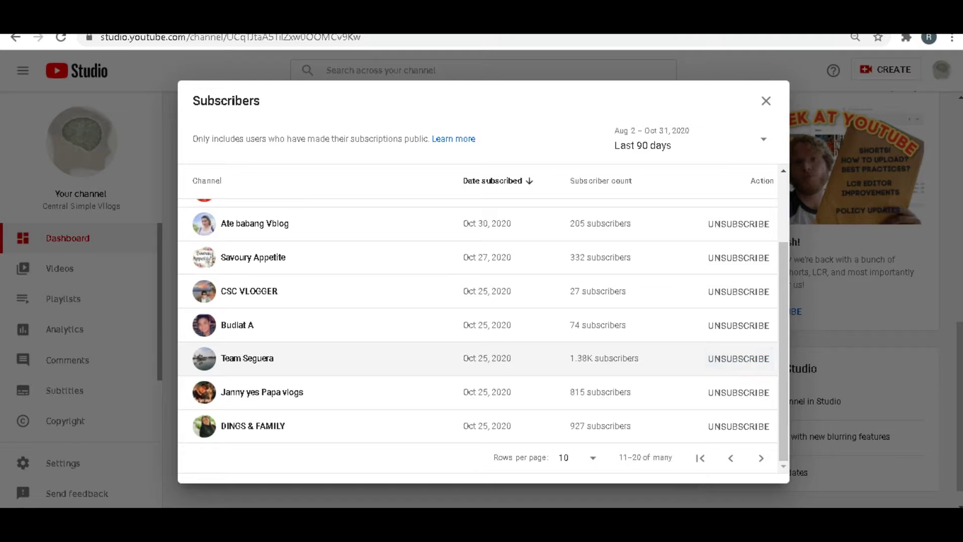
left_click(760, 457)
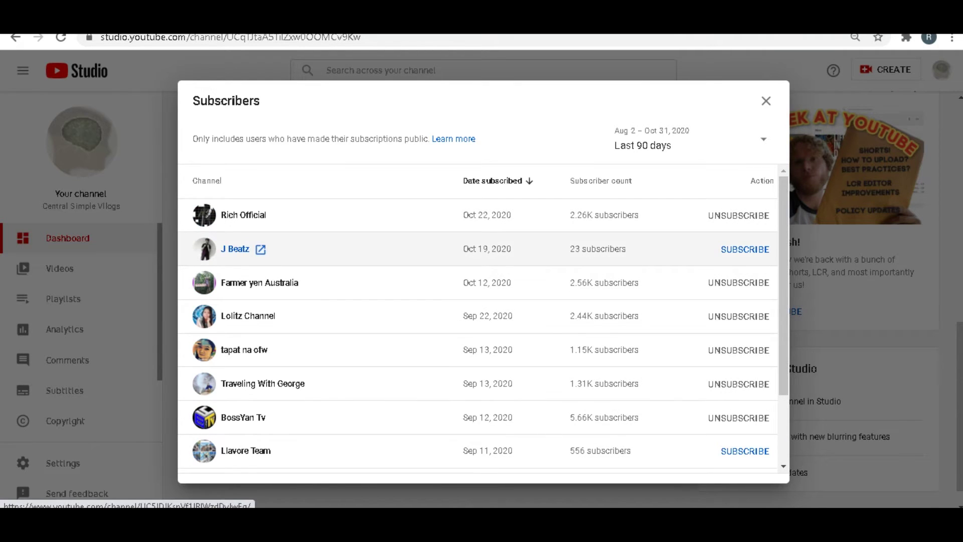
left_click(745, 249)
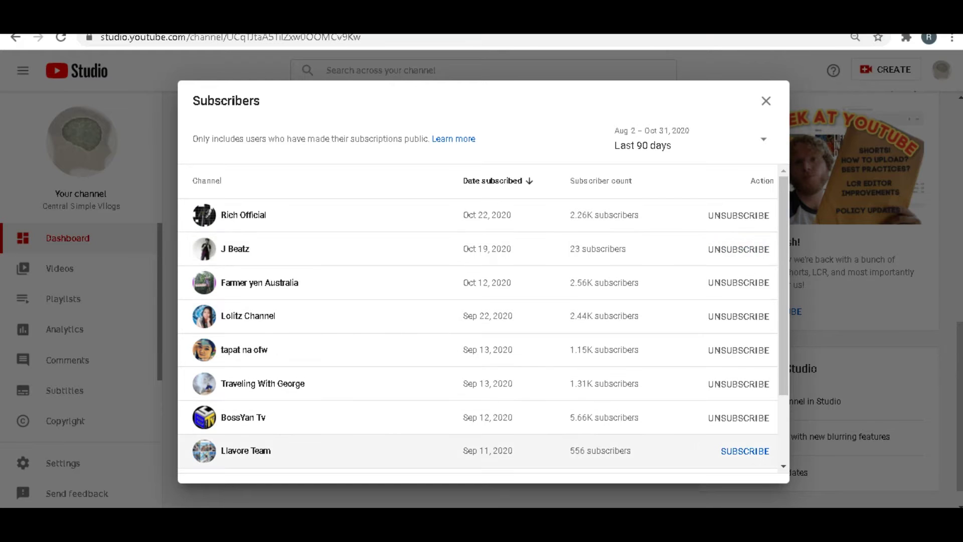
left_click(745, 451)
scroll(744, 451, "down", 1)
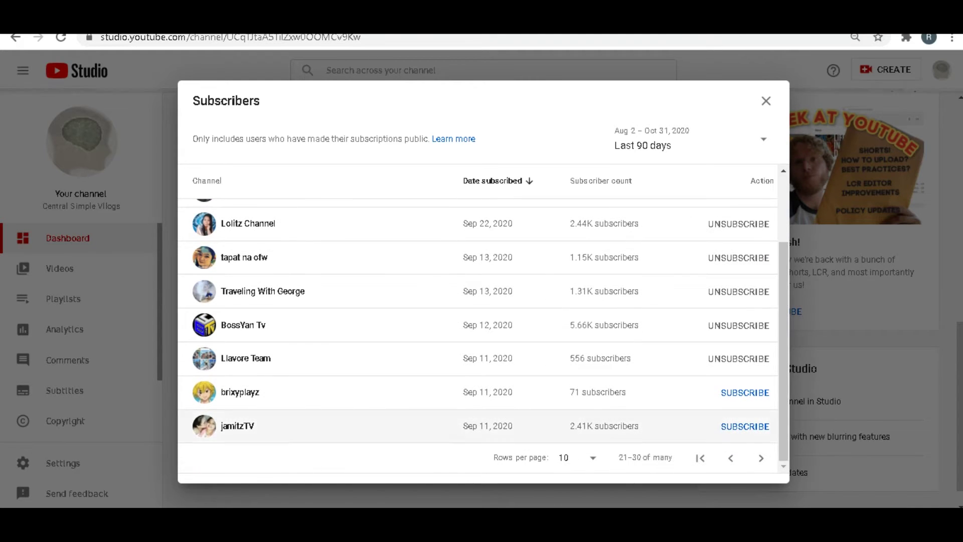
left_click(745, 391)
left_click(745, 426)
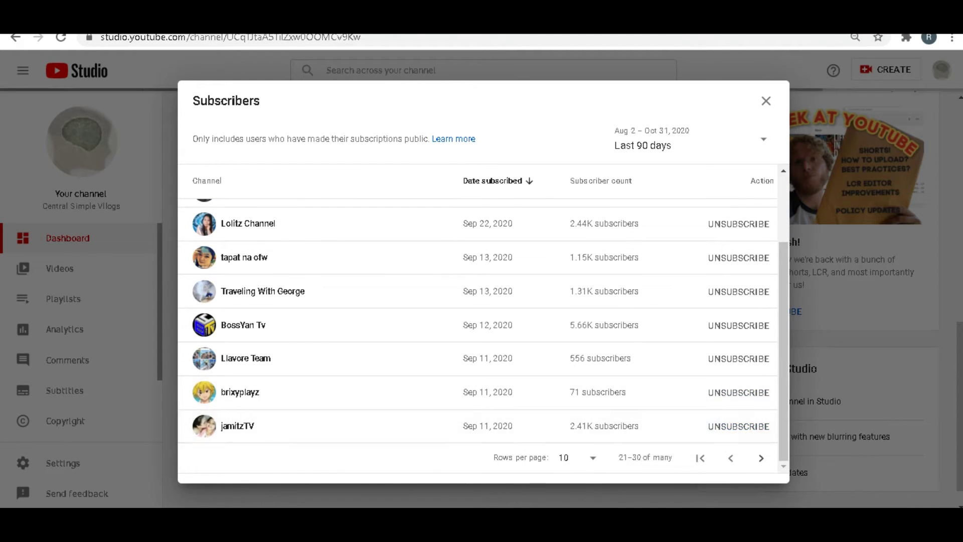
On the next page, subscribe back to Owa Nipas Curato and Mr. Bern Channel
left_click(760, 457)
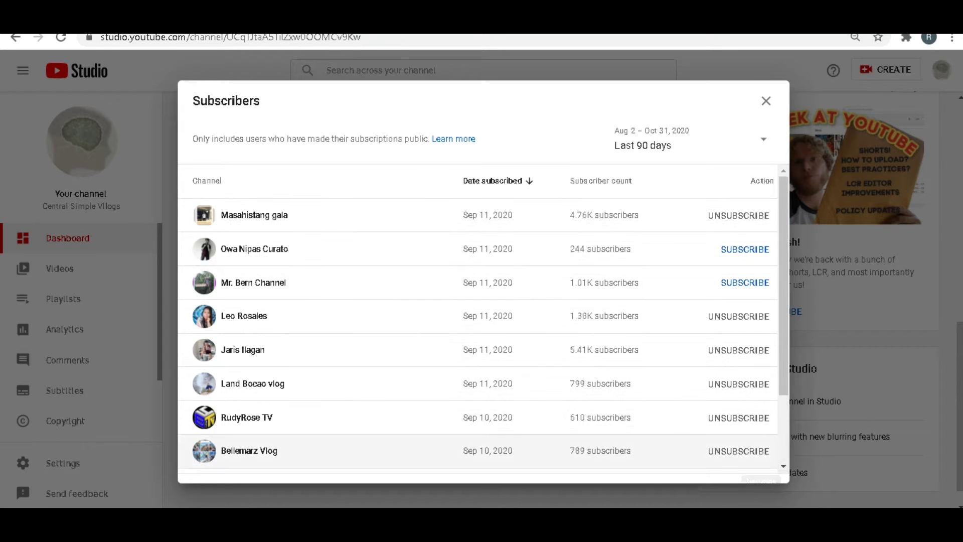
left_click(745, 249)
left_click(745, 282)
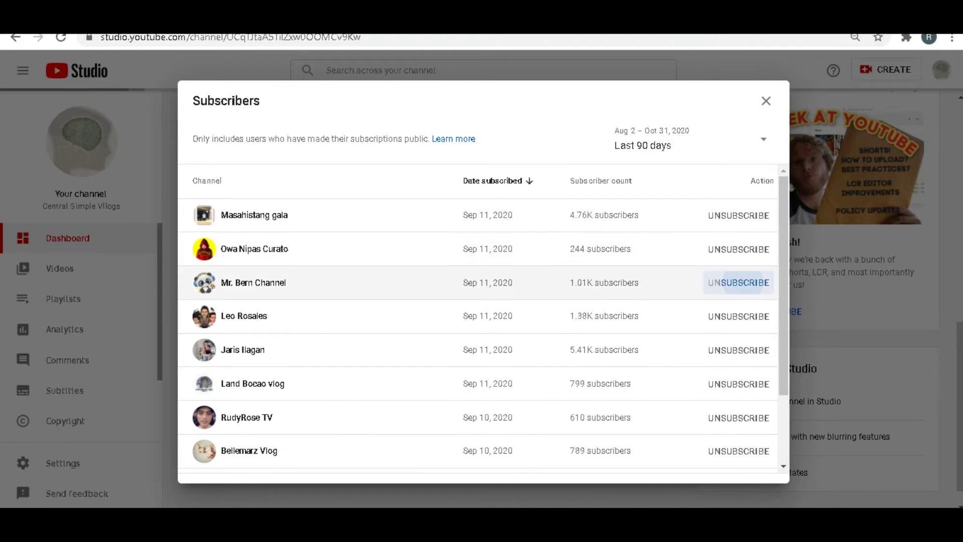
scroll(745, 283, "down", 3)
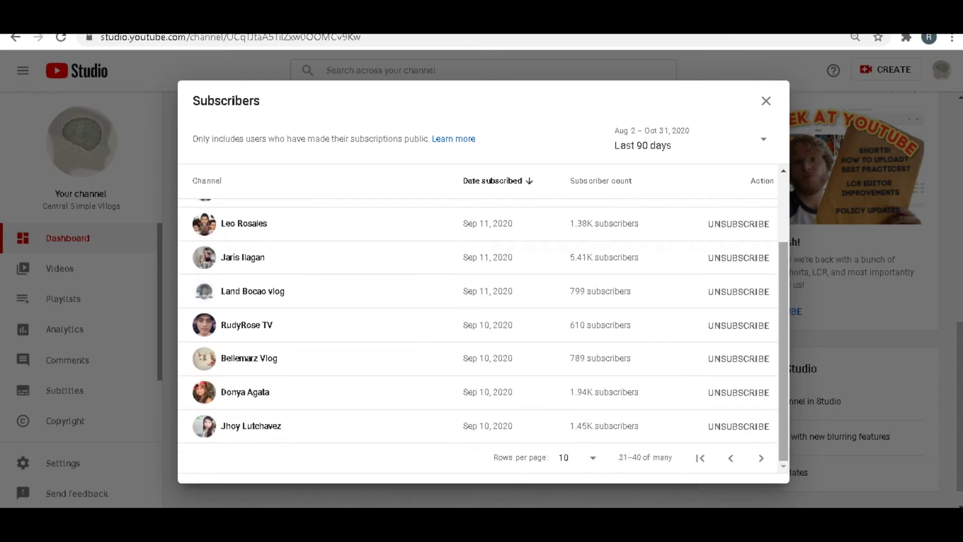
left_click(760, 457)
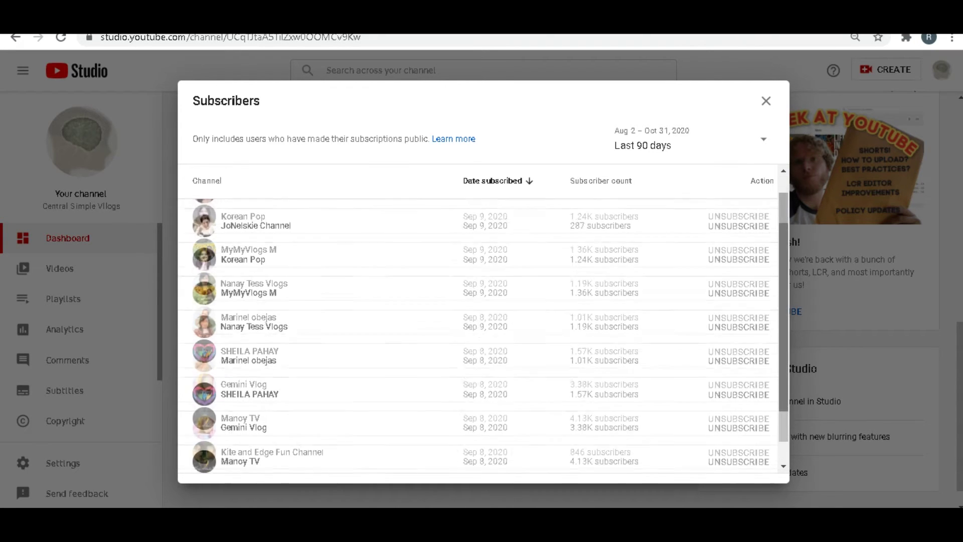
scroll(482, 332, "down", 3)
scroll(481, 331, "up", 1)
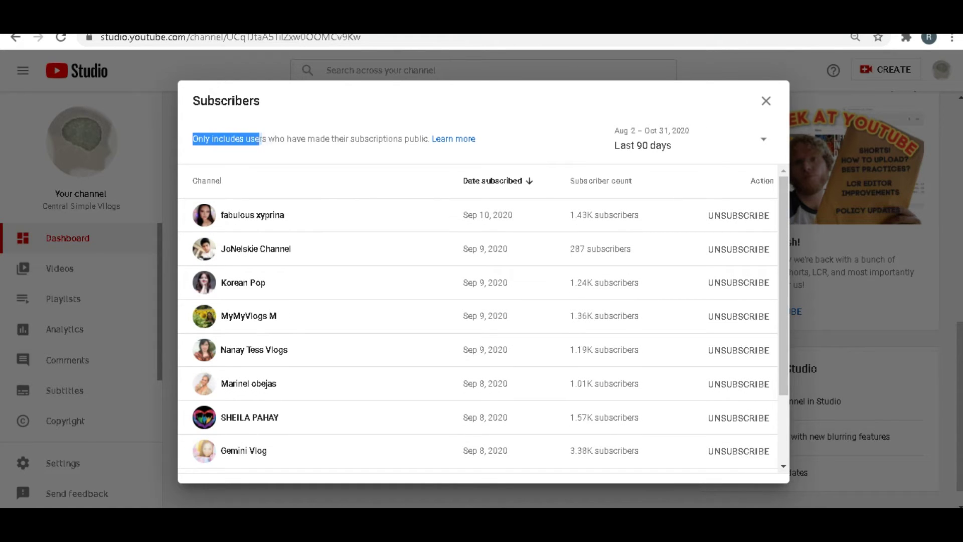
Note the public-subscriptions-only message, close the Subscribers dialog and dismiss the account menu
left_click_drag(259, 138, 423, 138)
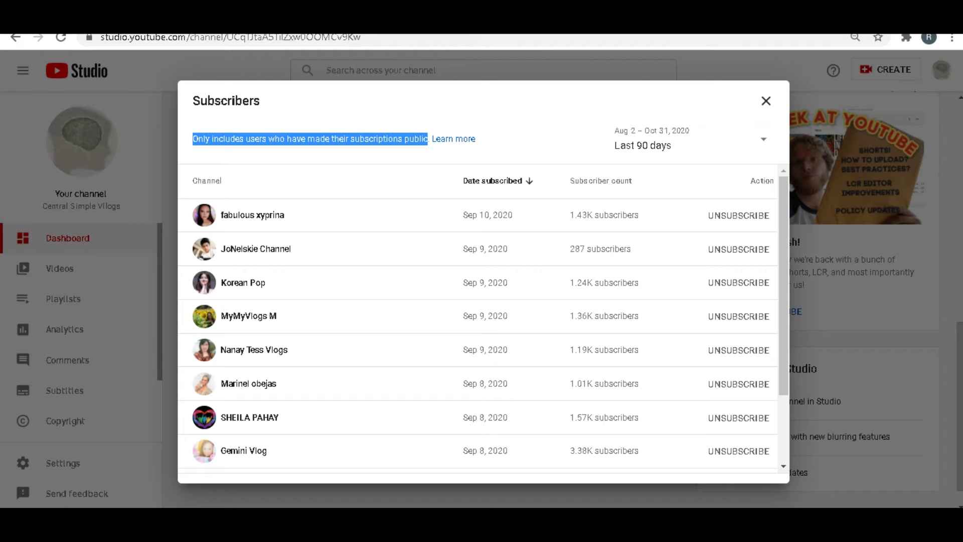
left_click(766, 101)
left_click(766, 101)
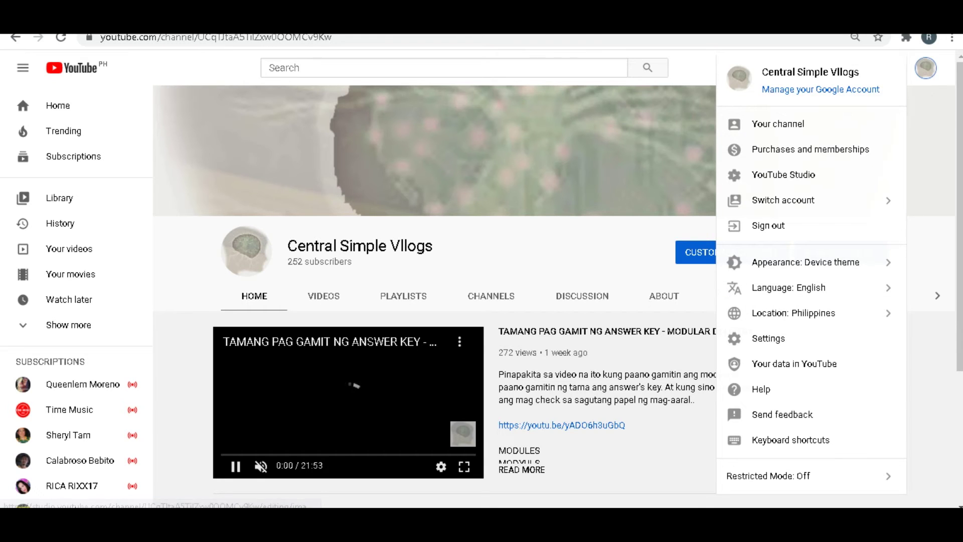
key("Escape")
Open YouTube Settings from the avatar account menu
left_click(925, 68)
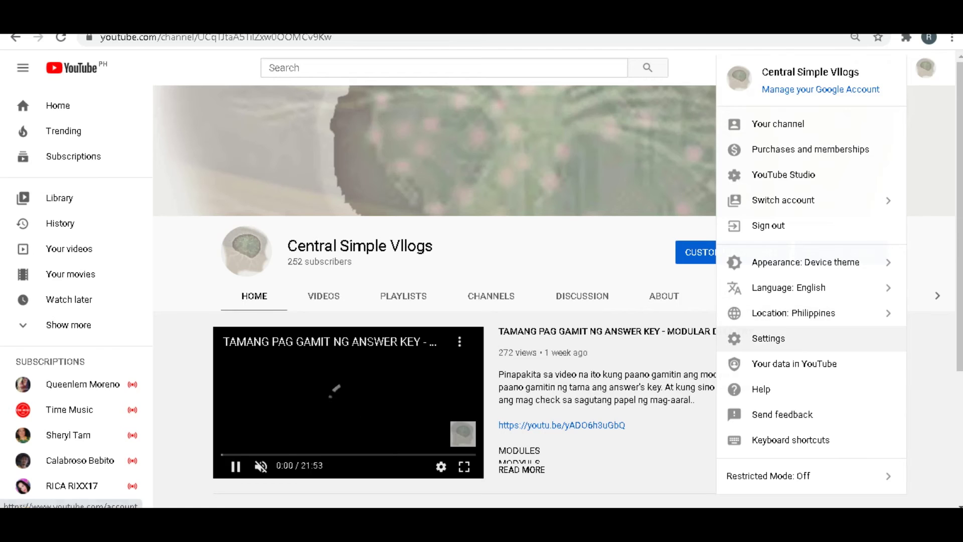
left_click(774, 337)
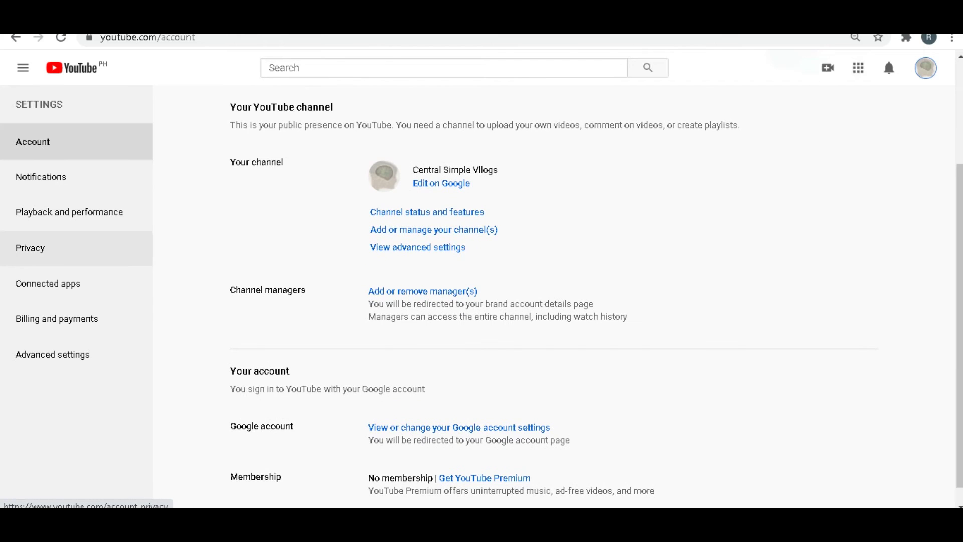
In Privacy settings, confirm saved playlists stay private and 'Keep all my subscriptions private' is off
left_click(45, 247)
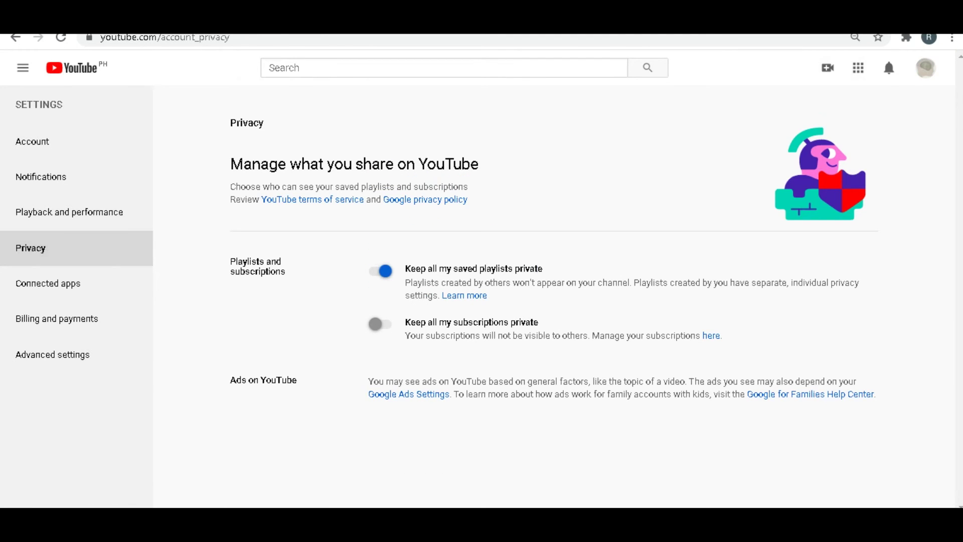
left_click_drag(543, 269, 405, 268)
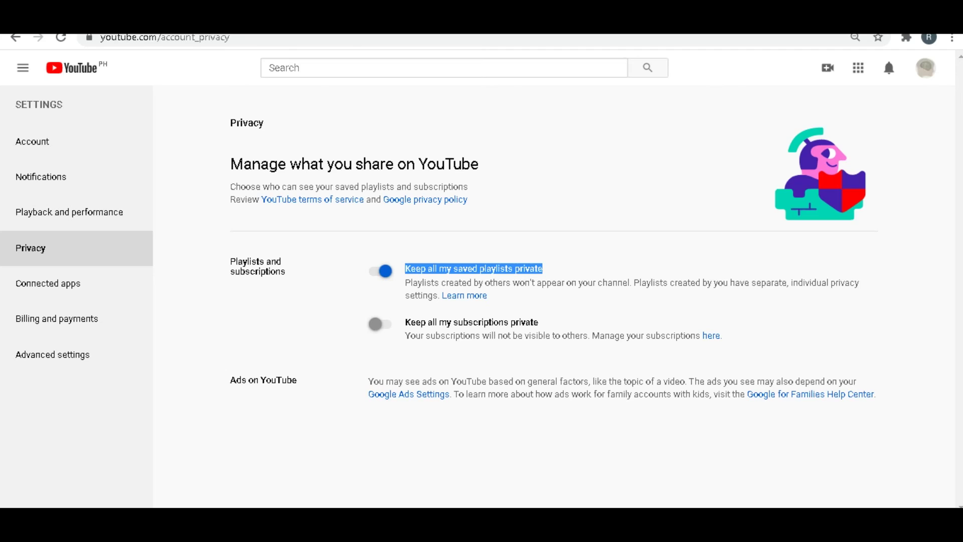
left_click_drag(539, 322, 415, 322)
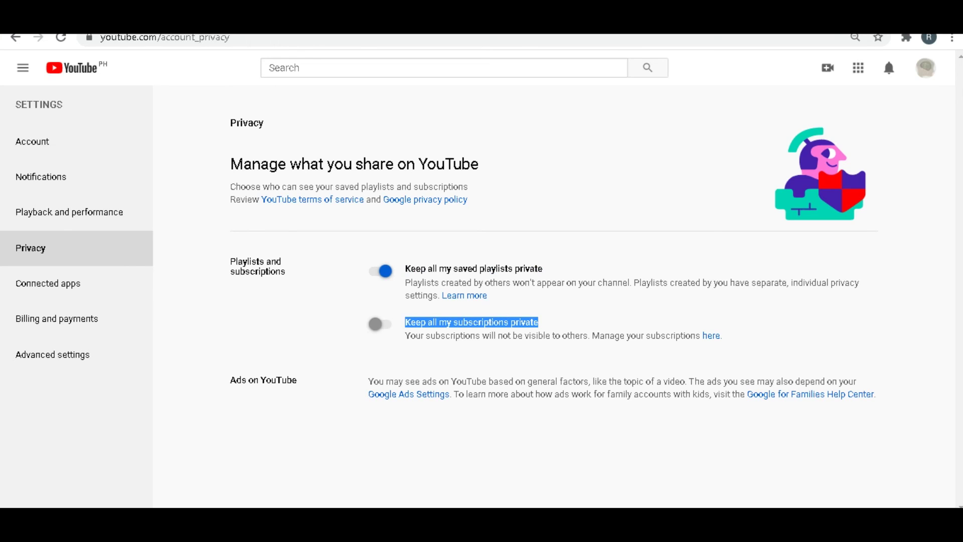
left_click(471, 322)
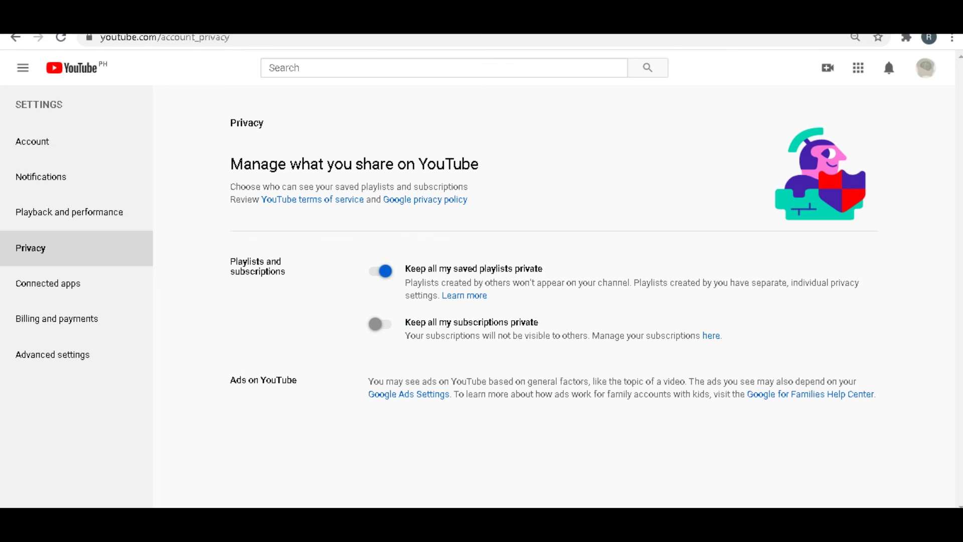